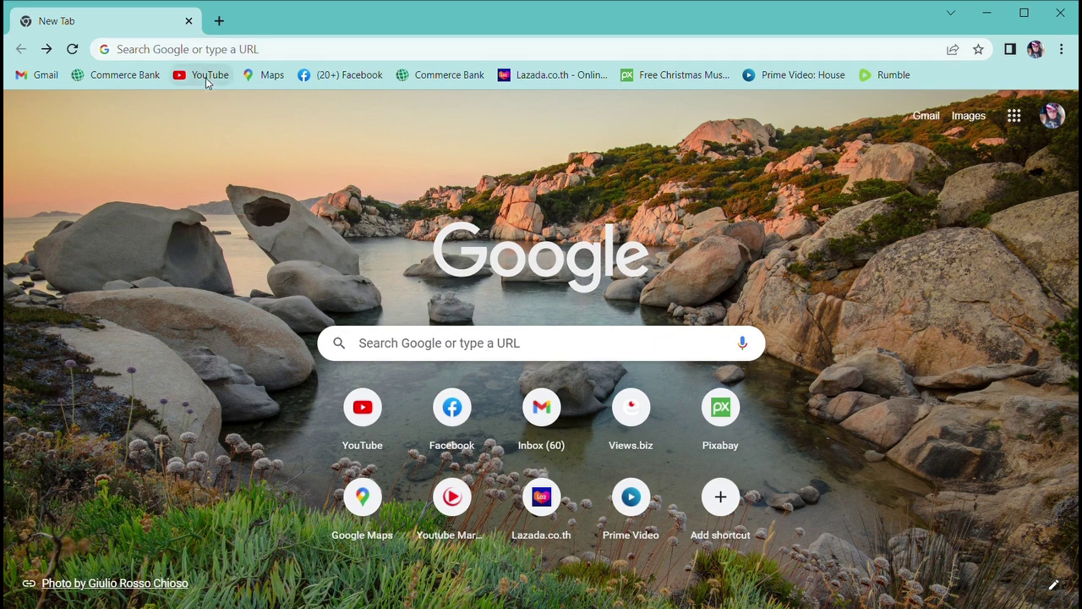
Step: Open YouTube and display the full list of channels belonging to the signed-in account
click(206, 76)
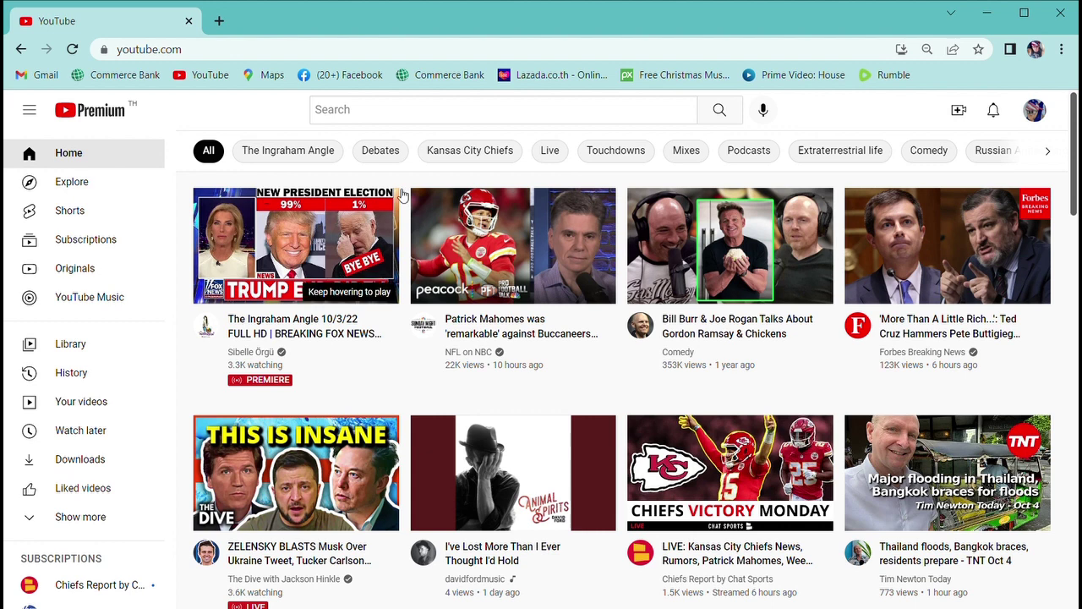
mouse_move(590, 230)
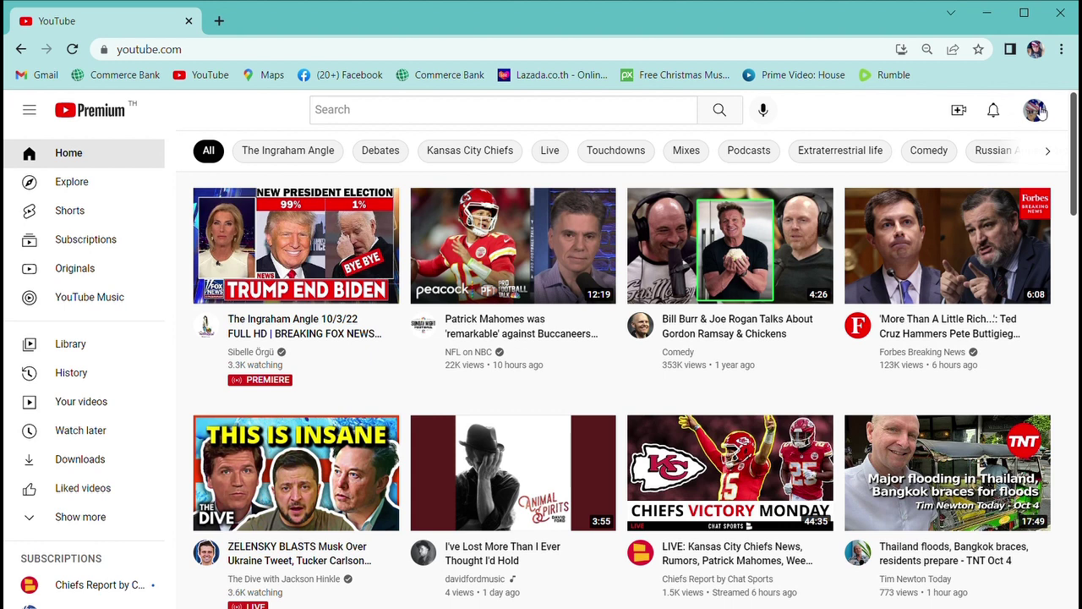
click(1036, 111)
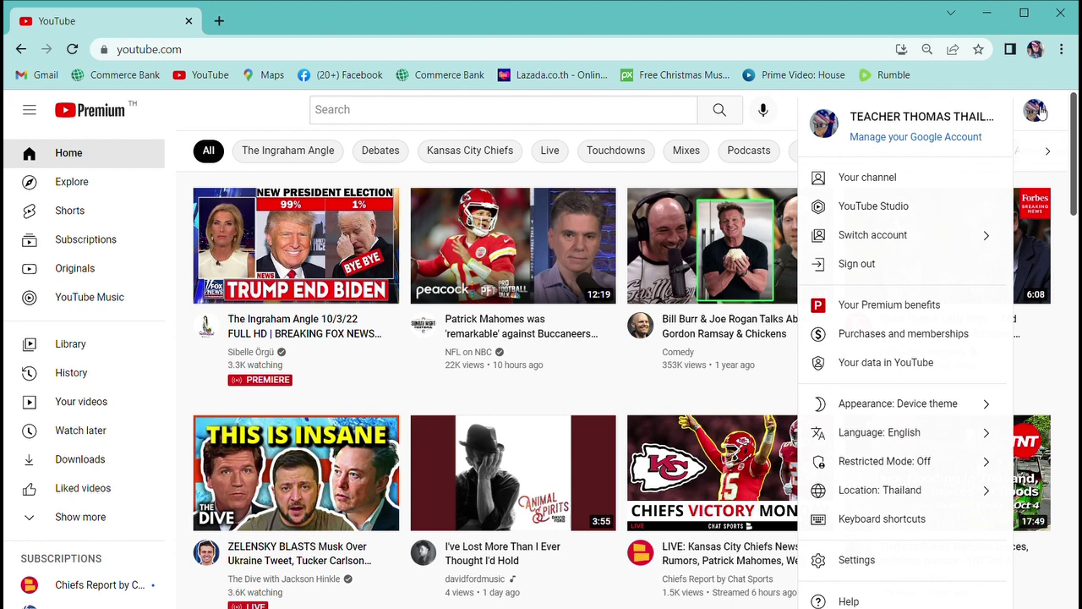
click(910, 240)
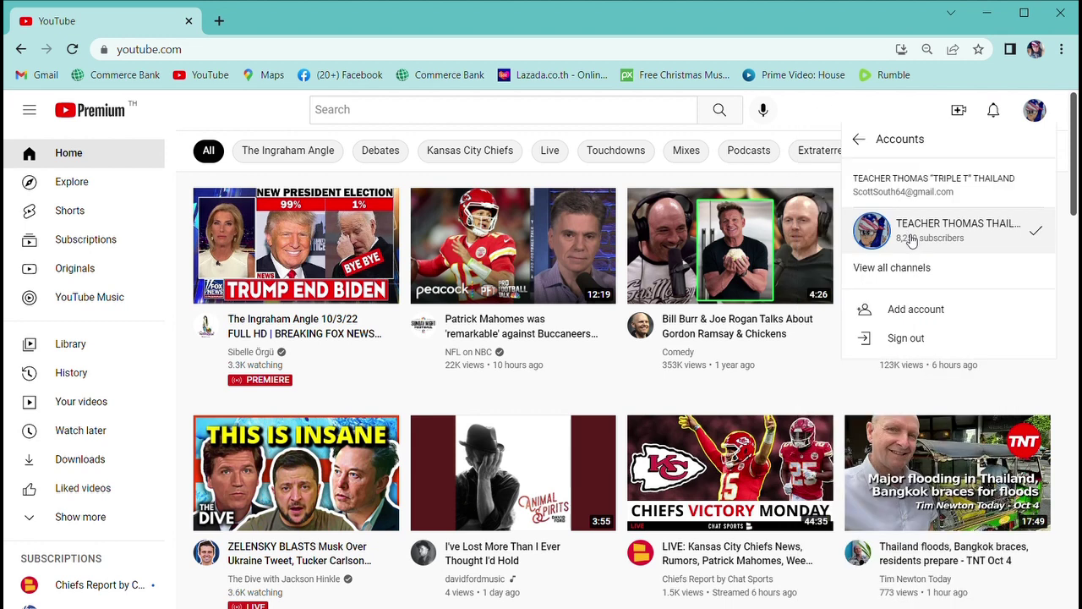
click(906, 269)
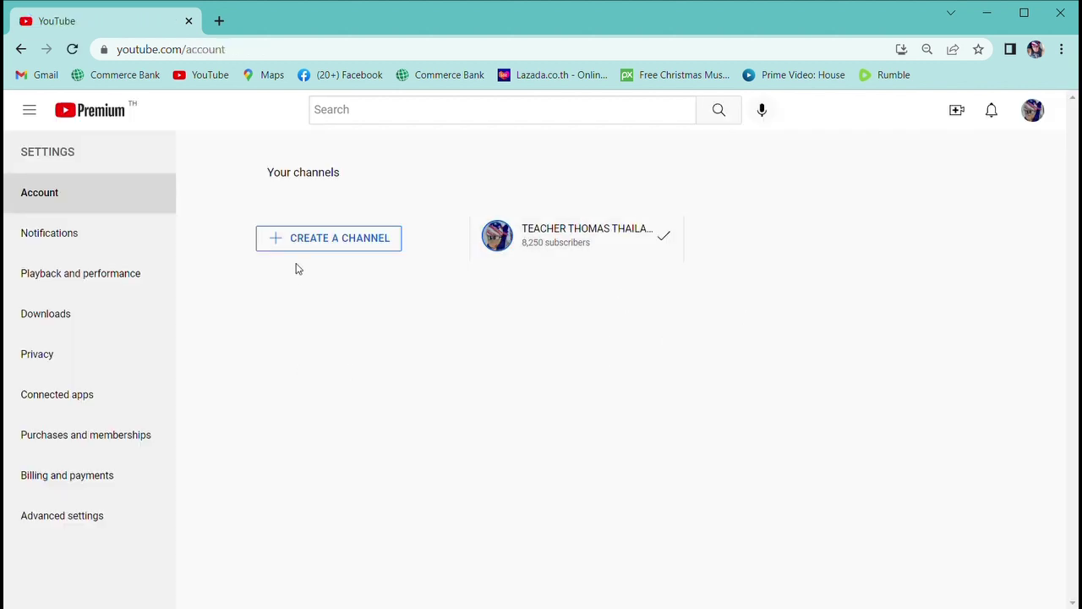
Step: Create a new channel named ME, accepting the acknowledgement about creating a new Google Account with its own settings
click(318, 240)
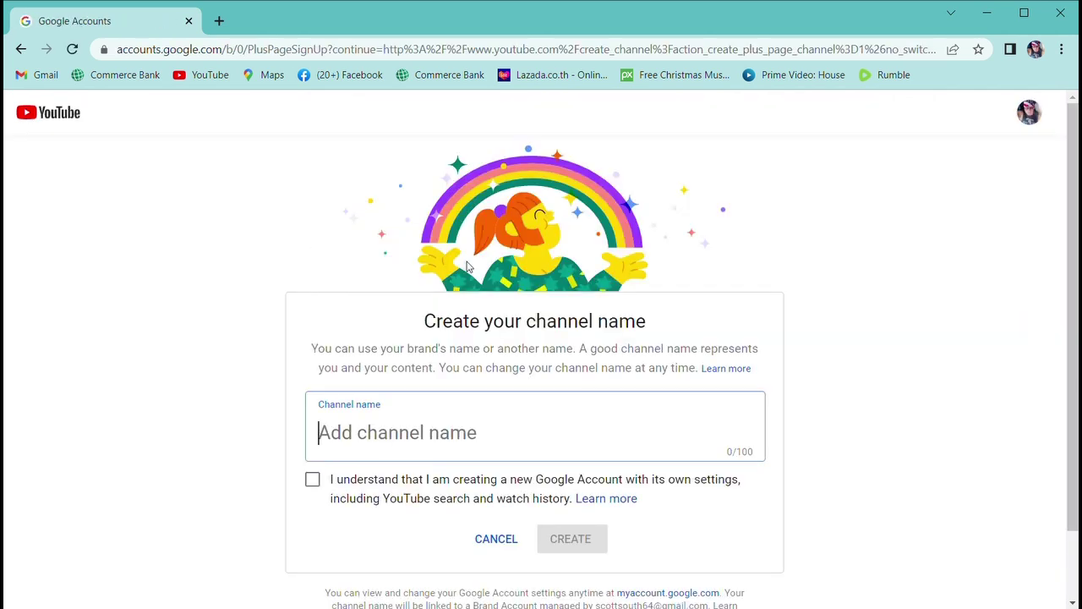
scroll(468, 266, down, 1)
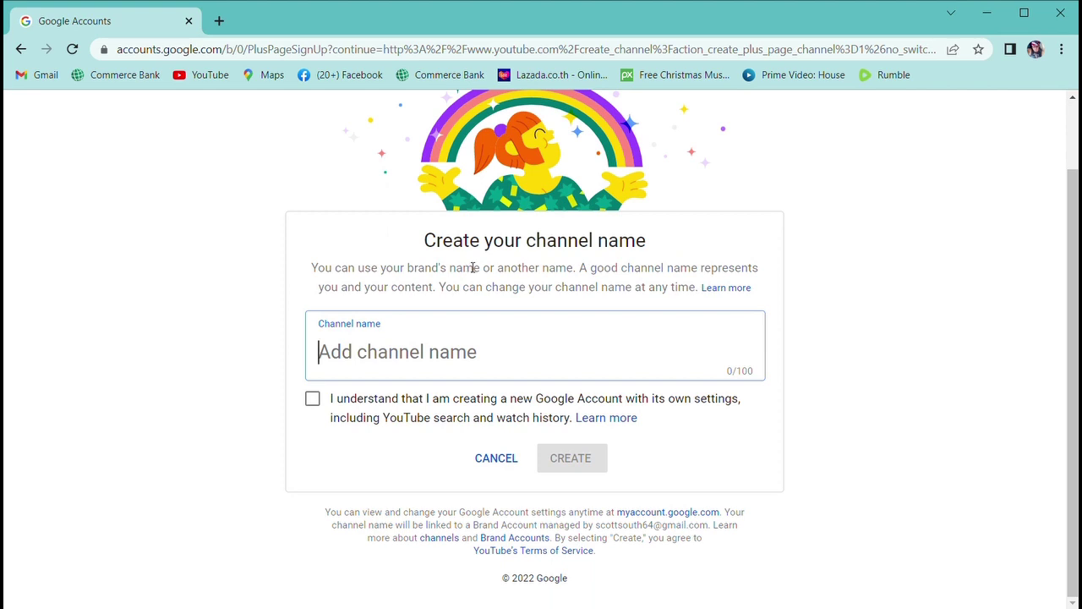
scroll(472, 267, up, 1)
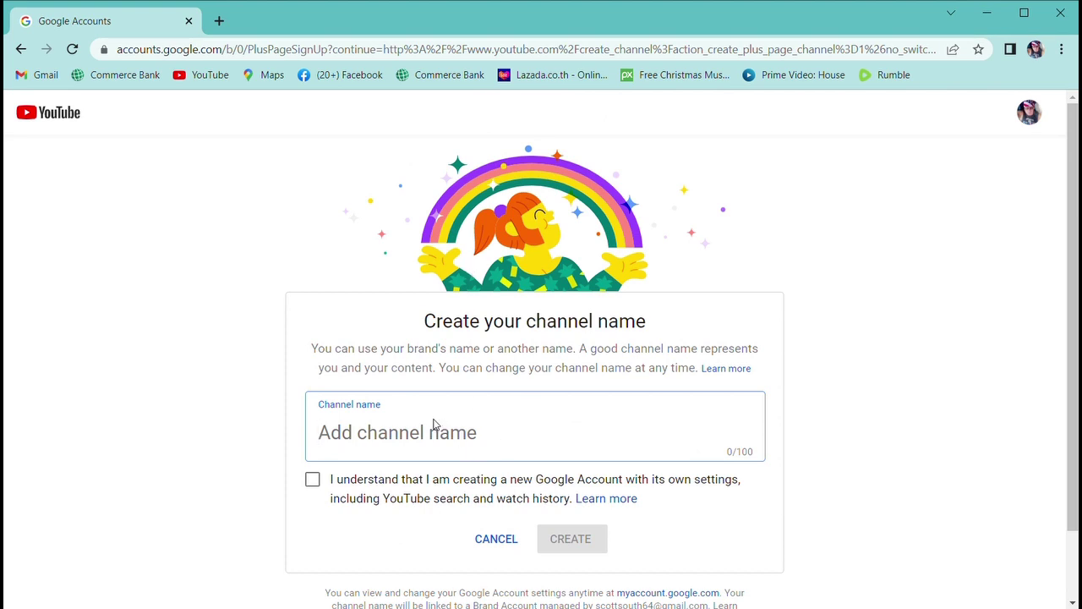
text(ME)
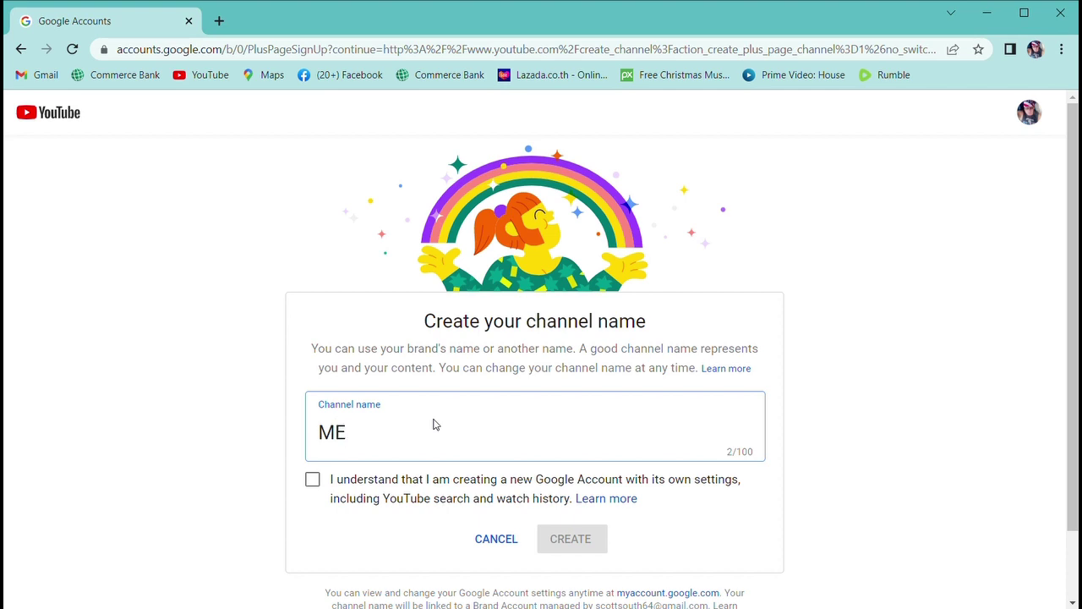
click(313, 480)
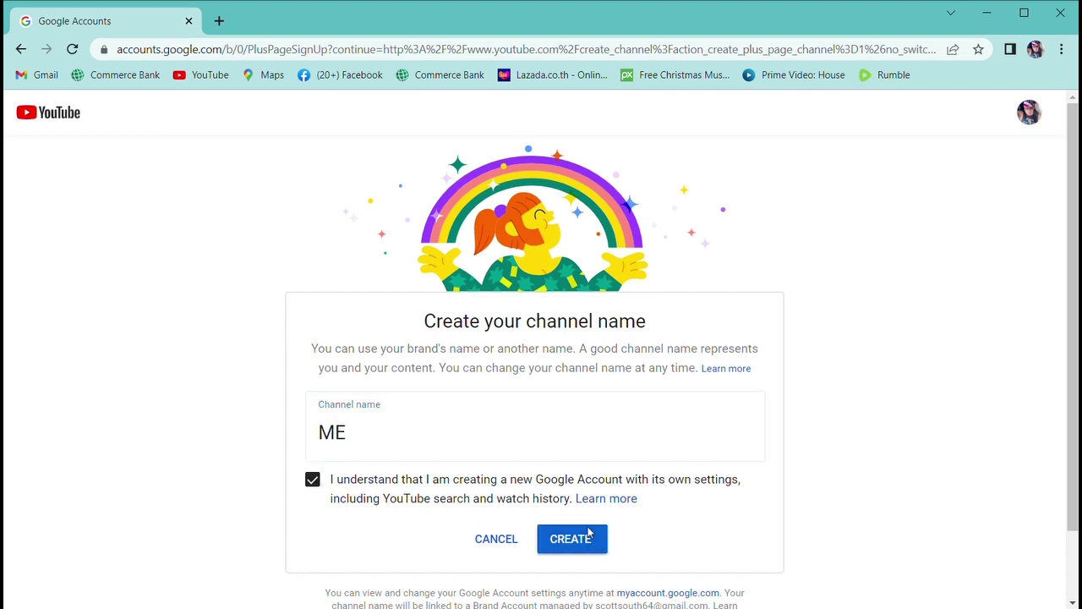
click(599, 547)
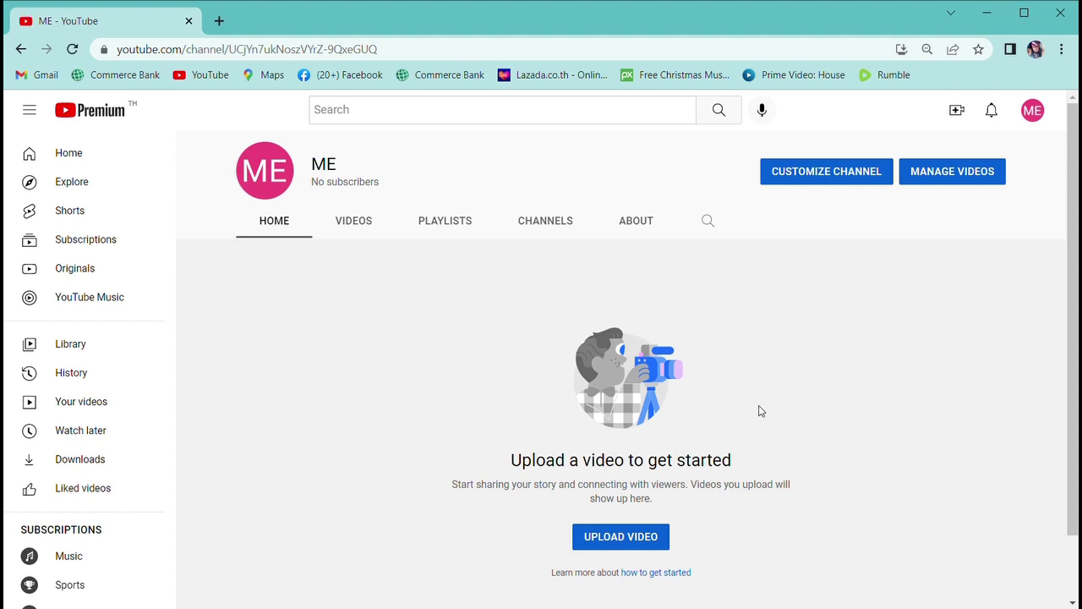
Step: View the Videos, Playlists and Channels sections of the new ME channel
click(358, 221)
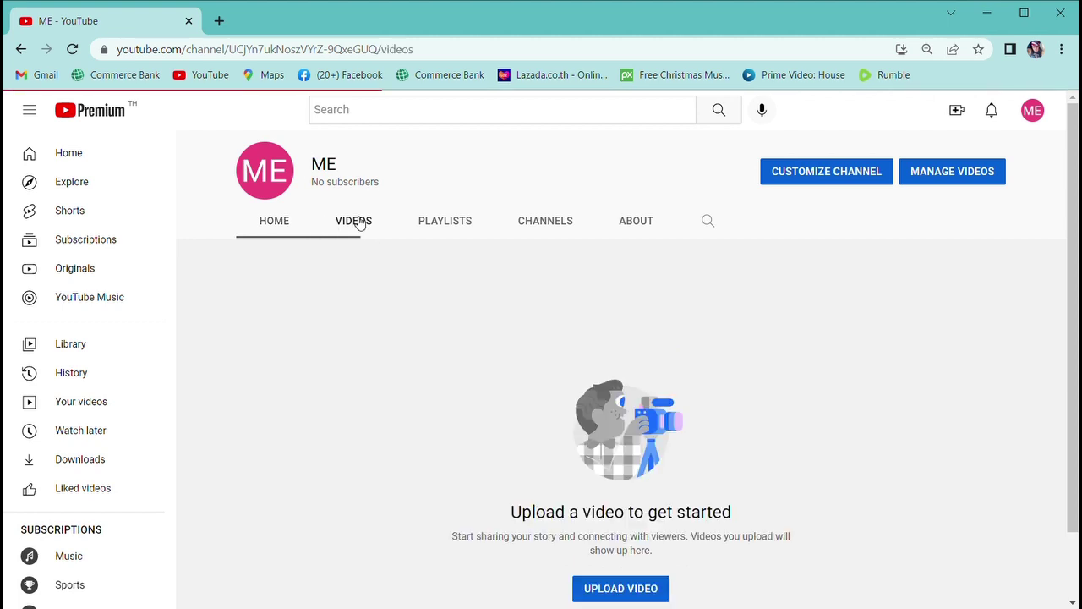
click(456, 224)
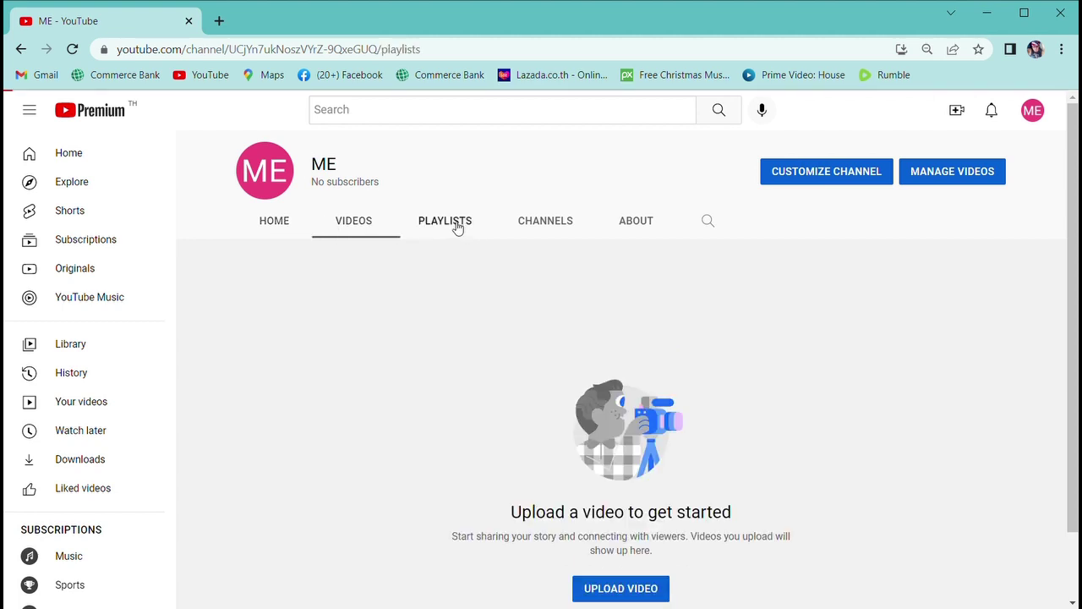
click(539, 227)
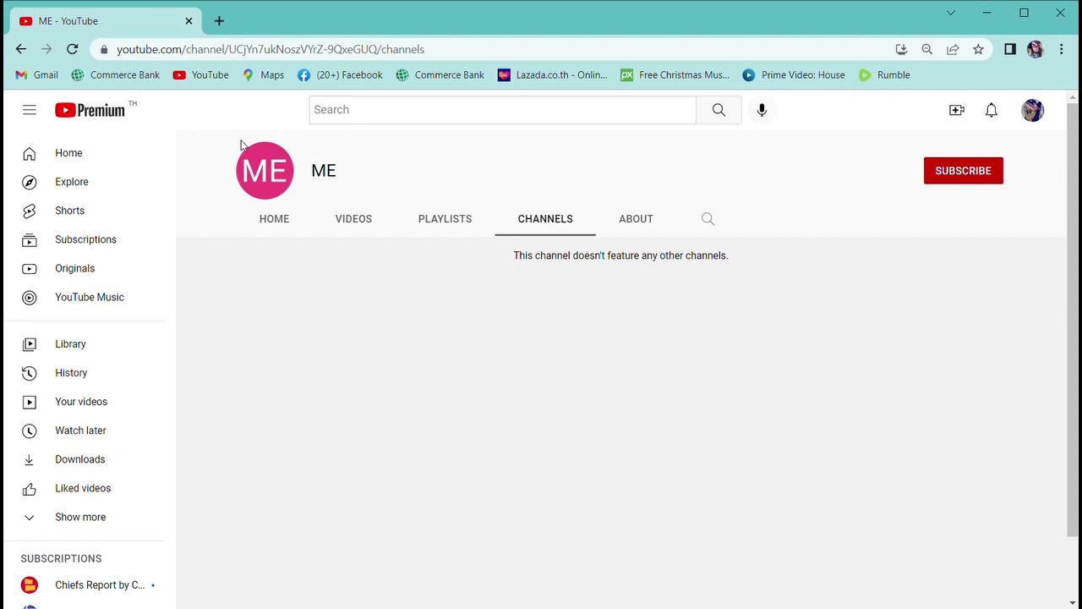
Step: Open the TEACHER THOMAS THAILAND channel from the search results and look over its home page
key(alt+Left)
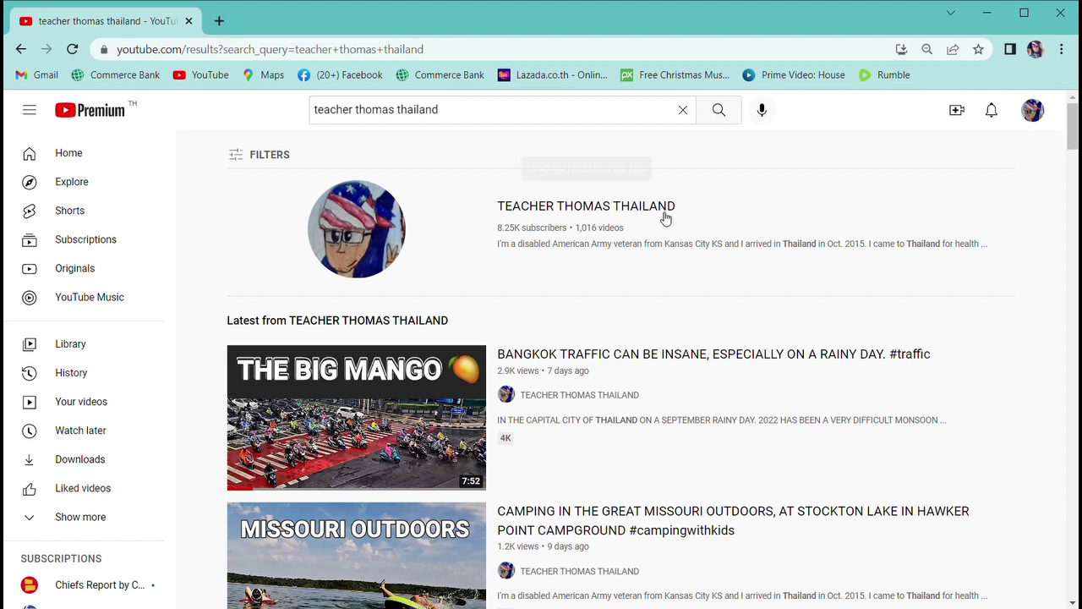
click(353, 228)
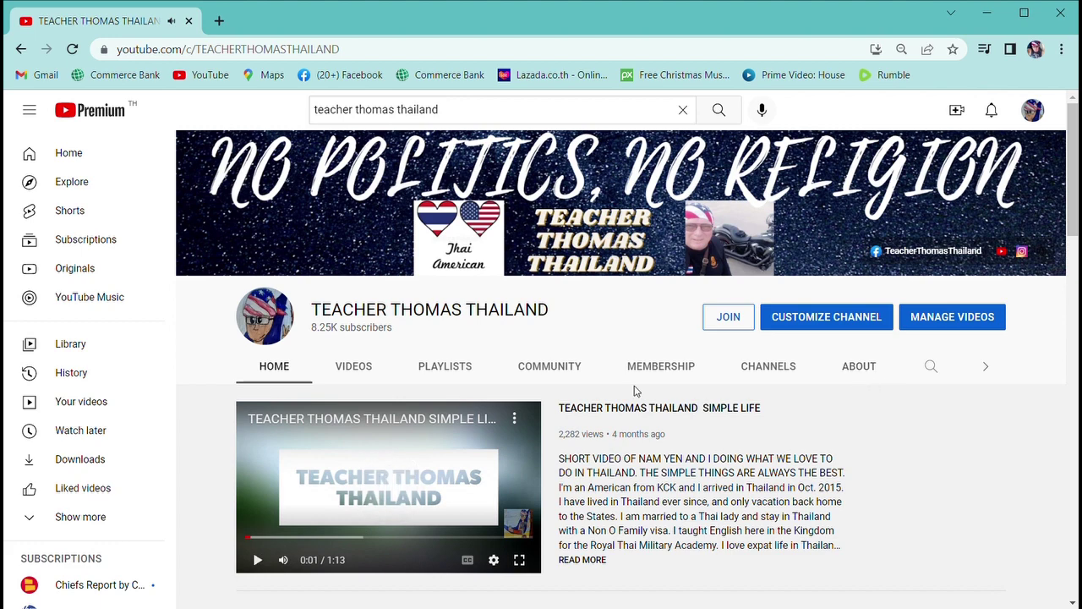
scroll(636, 387, down, 2)
scroll(657, 423, up, 2)
Step: Switch from the main channel account to the ME account
click(1035, 113)
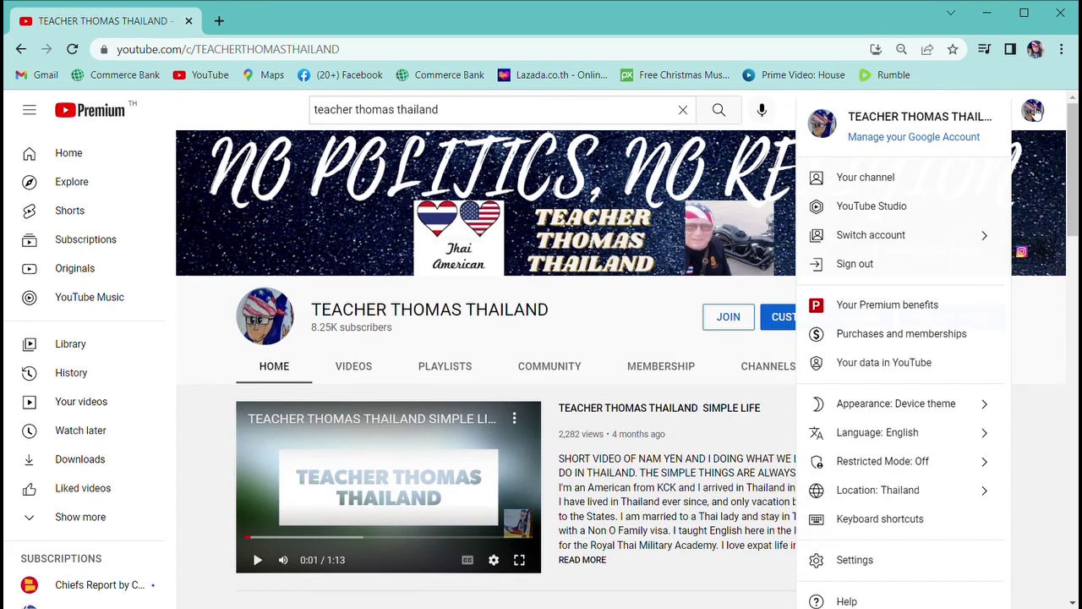
click(913, 243)
click(903, 279)
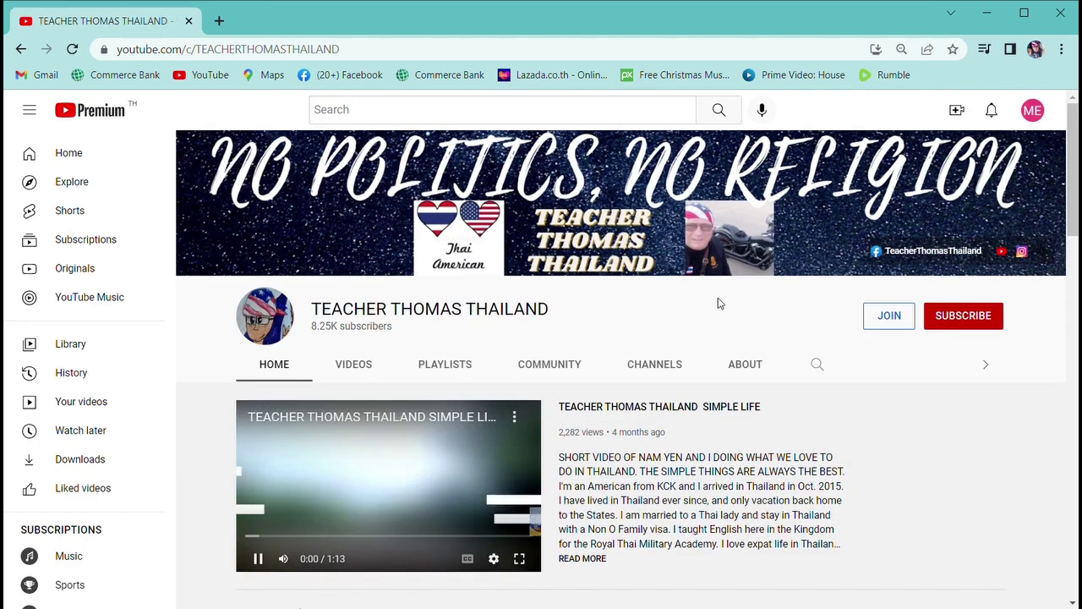
Step: Pause the channel's featured video and open the Bangkok traffic video from its uploads
click(421, 453)
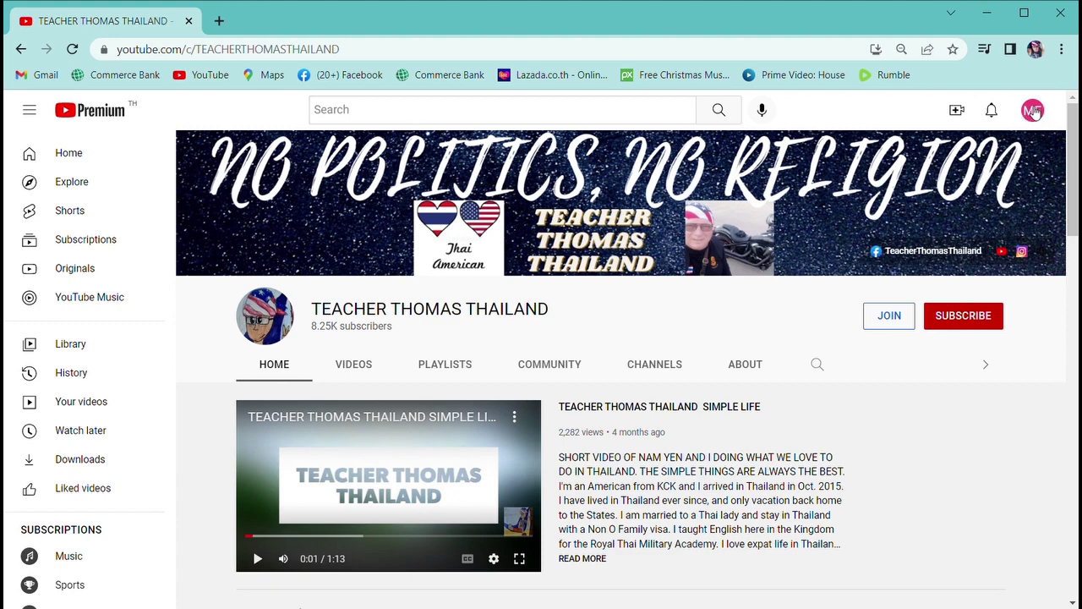
scroll(849, 335, down, 3)
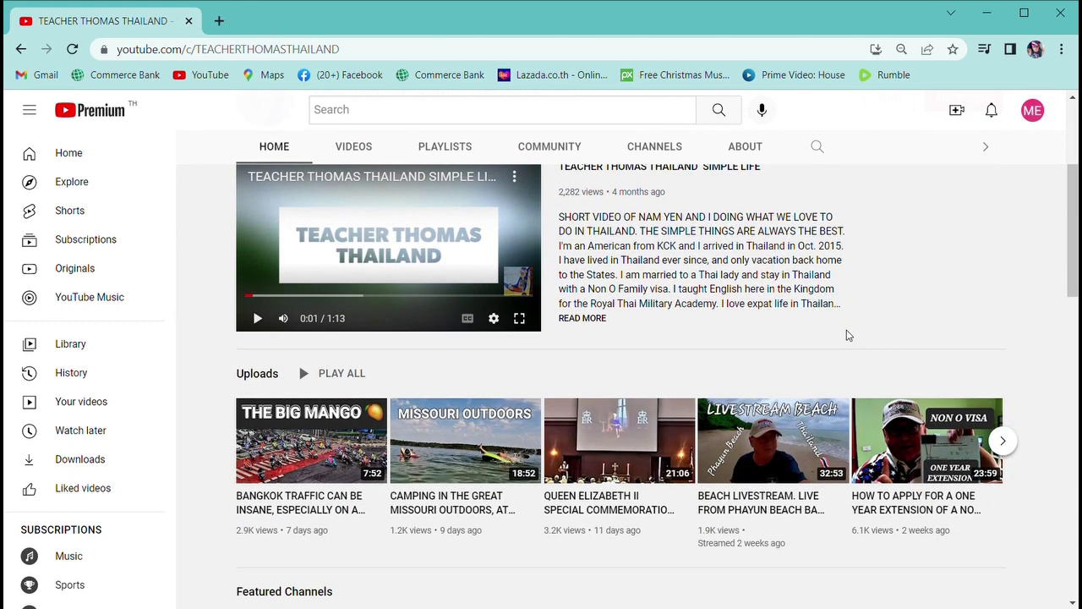
click(304, 441)
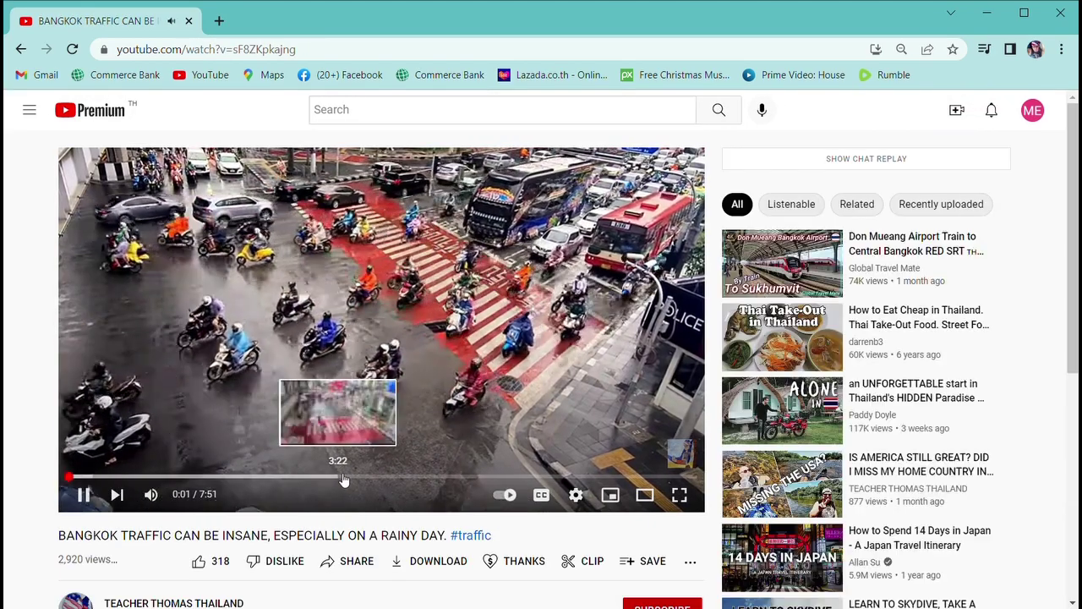
Step: Post the comment "Hello TTT you are the best video creator I've ever seen. Hahaha Cheers" on the video as ME
scroll(350, 350, down, 9)
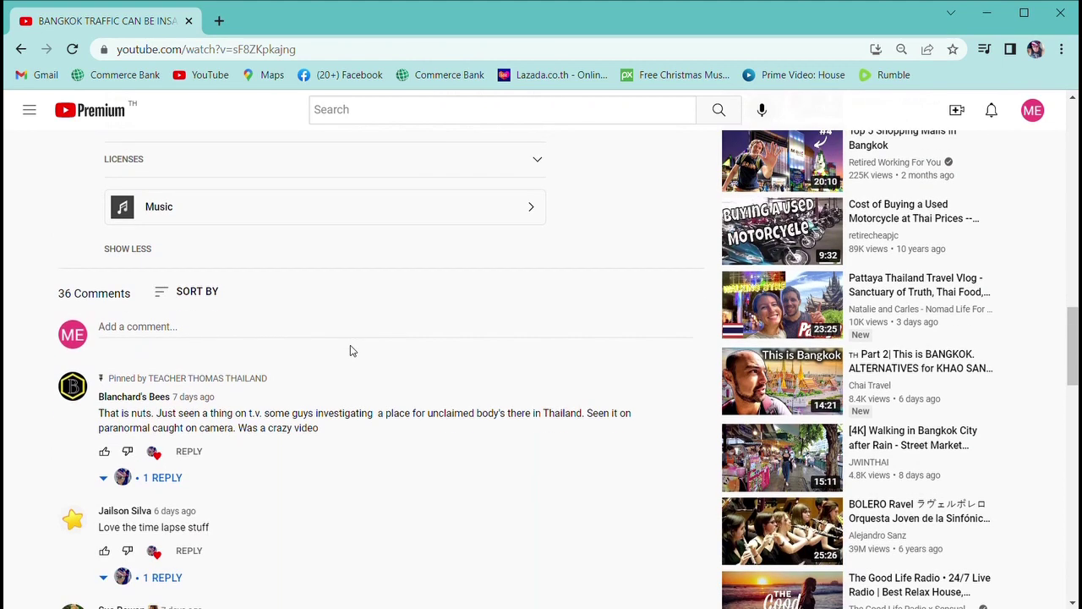
click(165, 337)
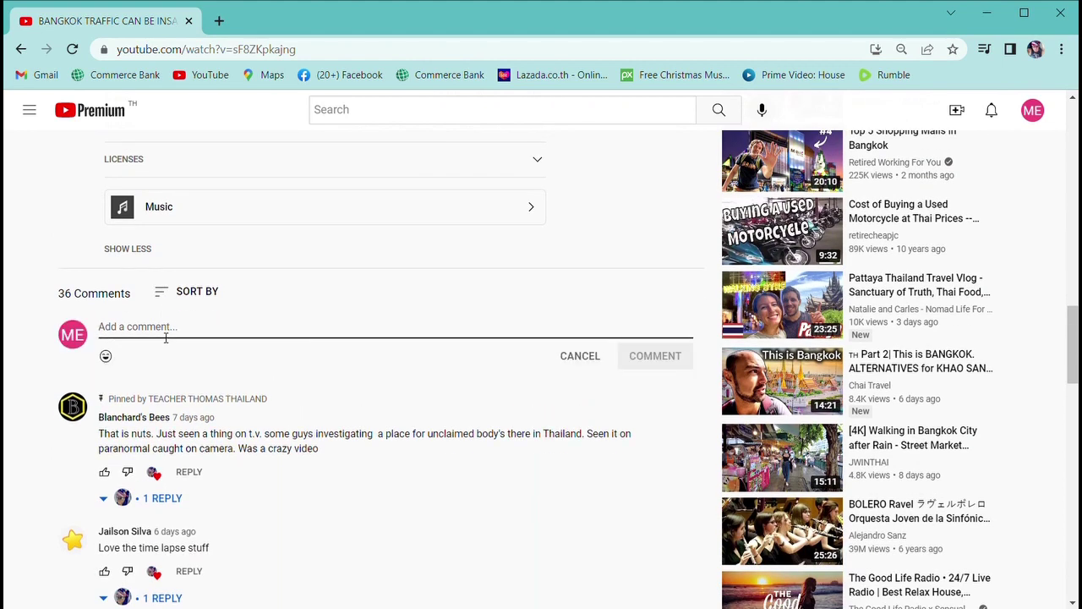
text(Hel)
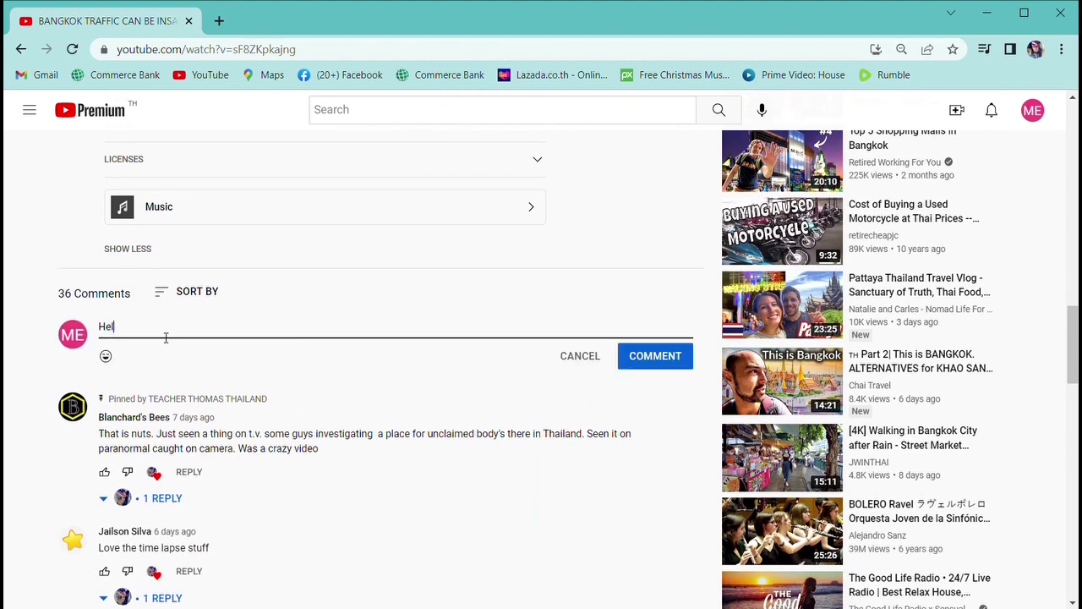
text(lo TTT you are the best video creator)
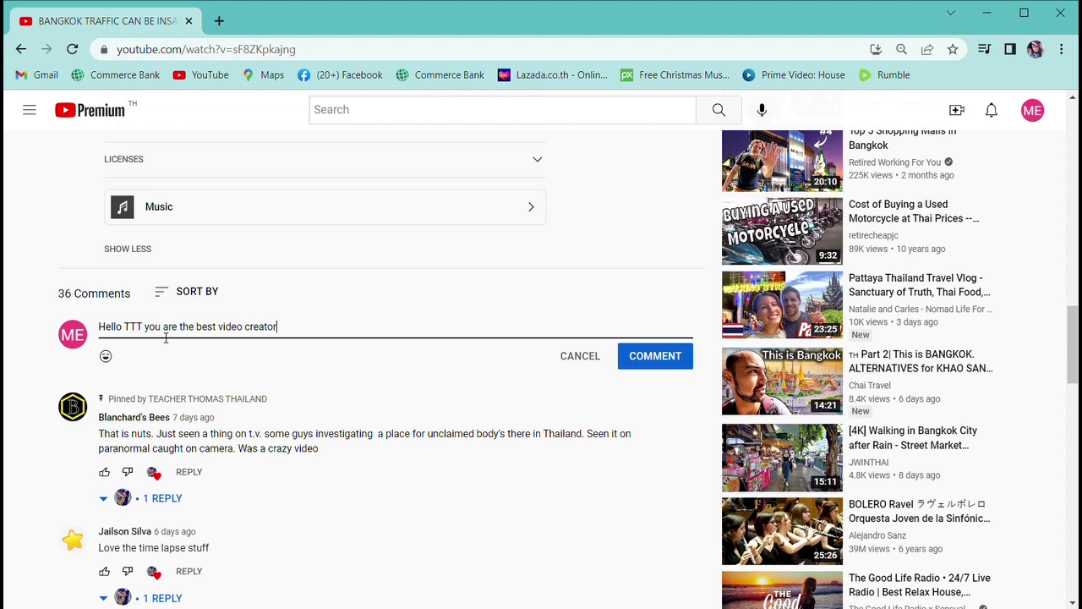
text( I've ever seen. Hahaha)
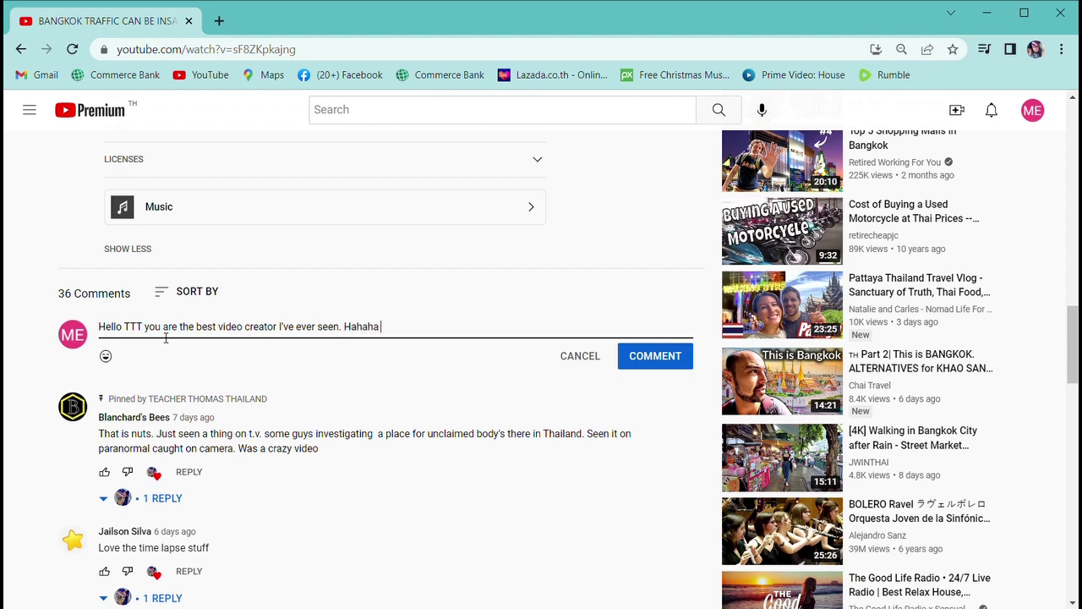
text( Cheers)
click(655, 356)
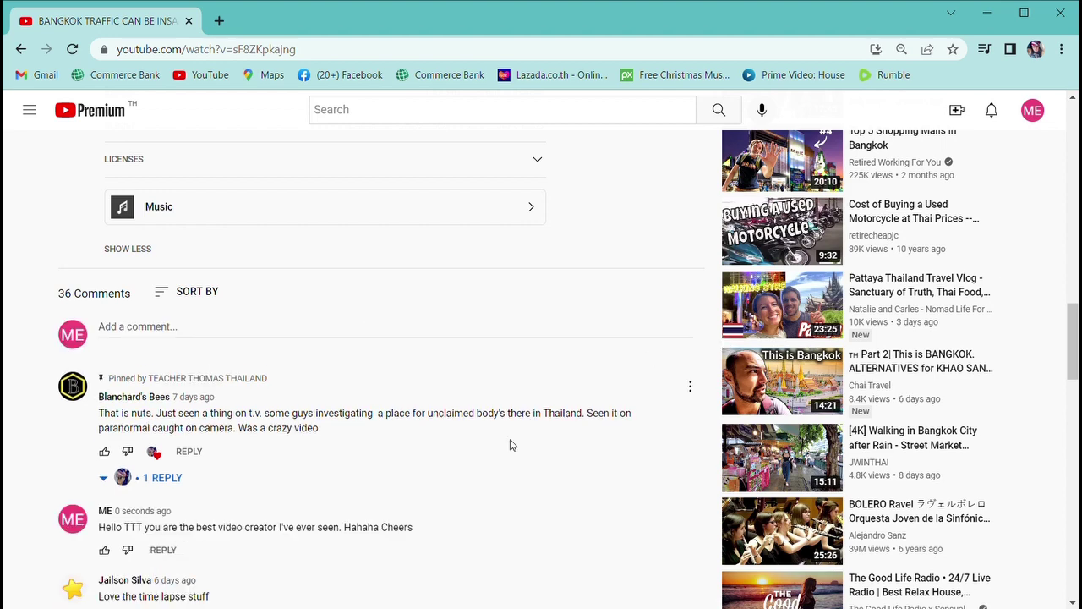
scroll(260, 488, down, 1)
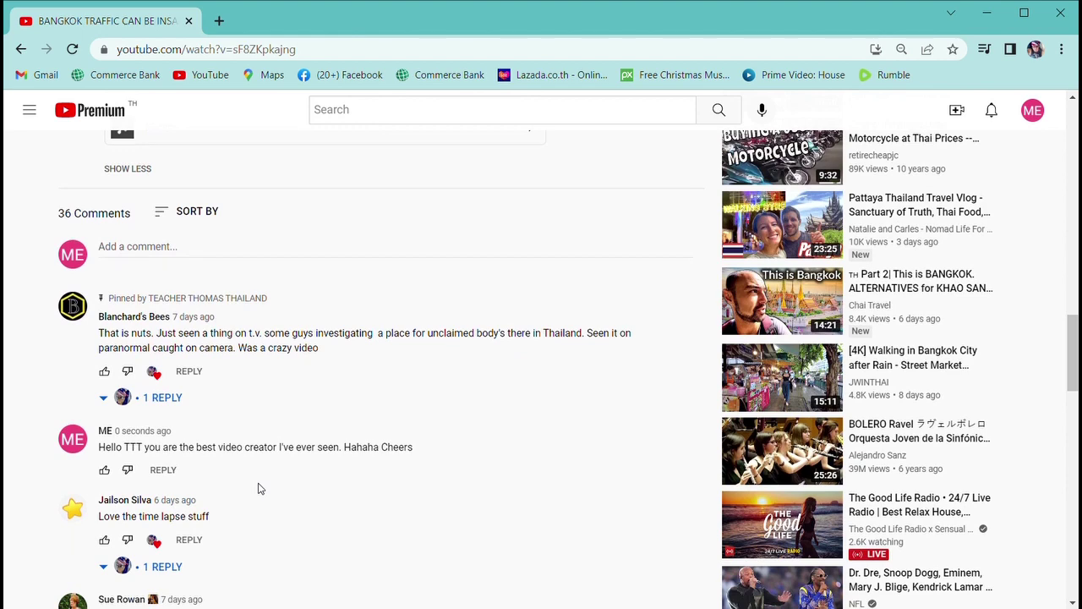
Step: Switch back to the main TEACHER THOMAS THAILAND account and pause the reloaded video
scroll(259, 489, up, 4)
scroll(700, 280, up, 2)
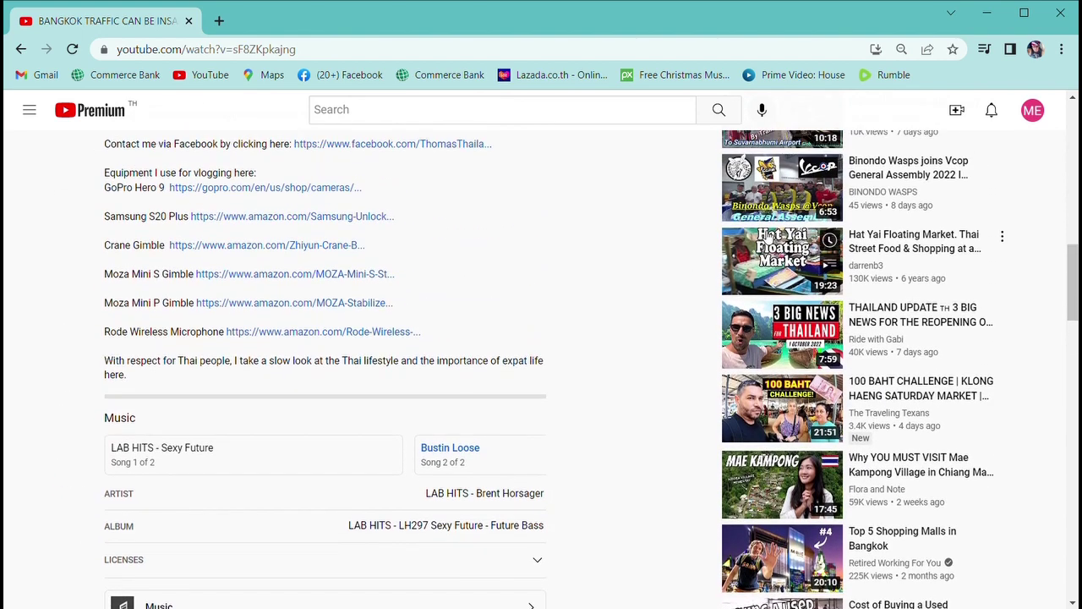
click(1032, 111)
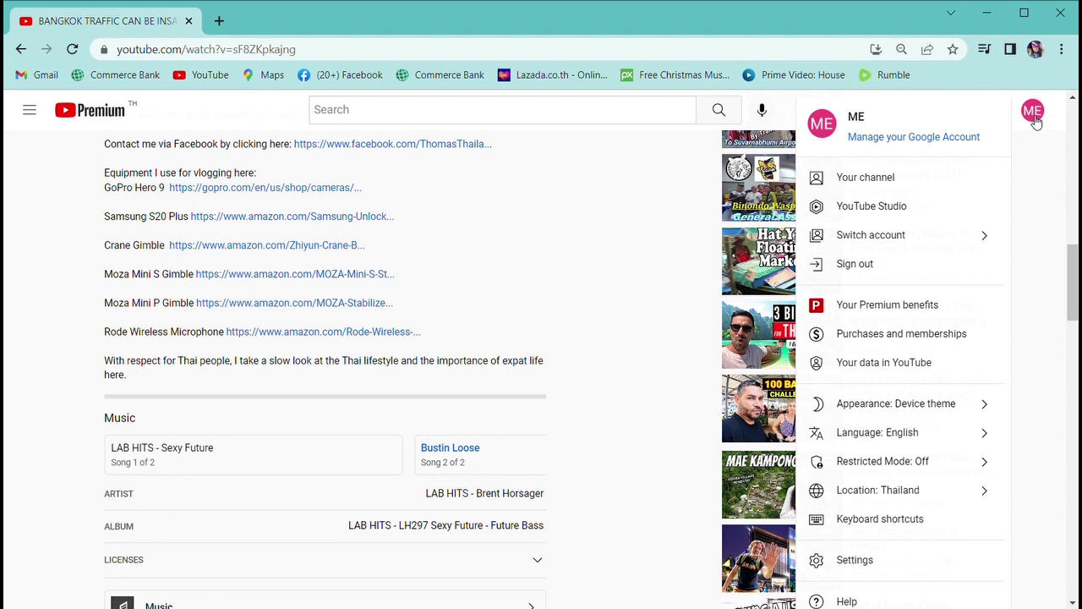
click(939, 234)
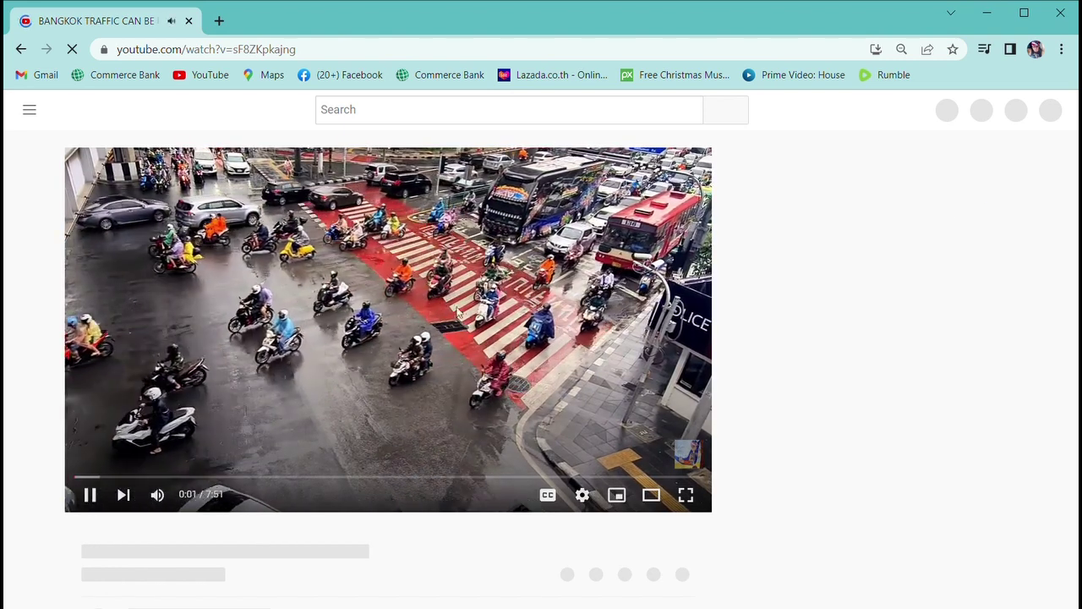
click(457, 313)
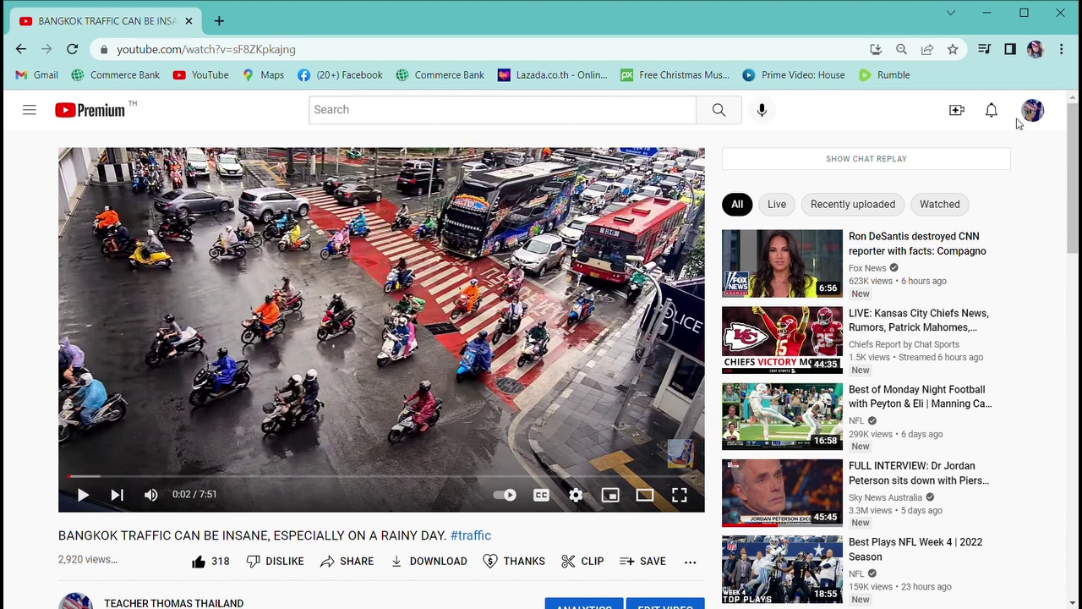
Step: Look through the video's comments for the one posted by the ME channel
scroll(583, 262, down, 4)
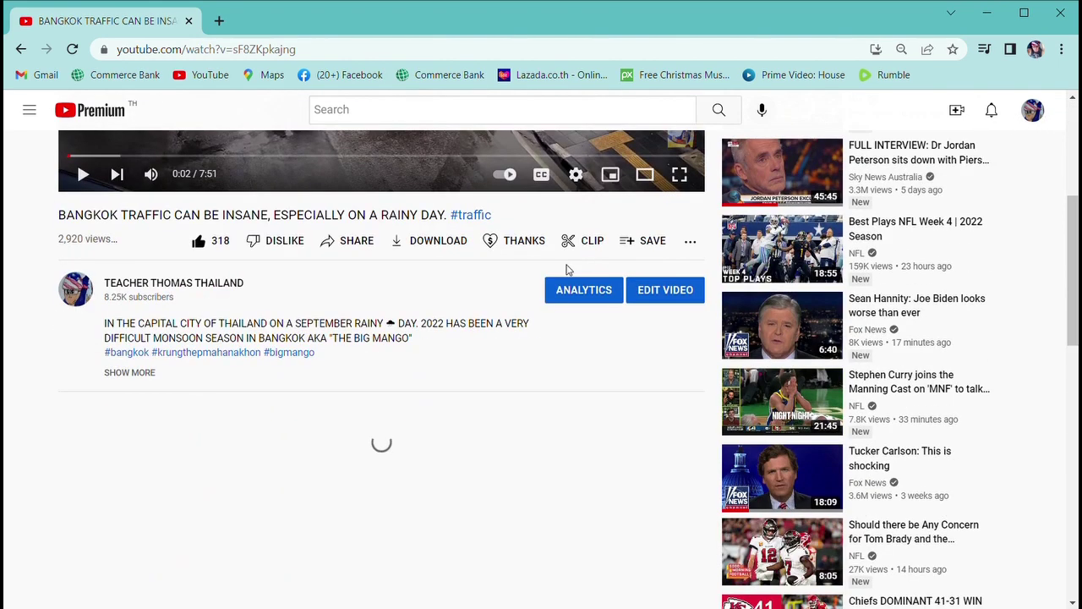
scroll(462, 340, down, 2)
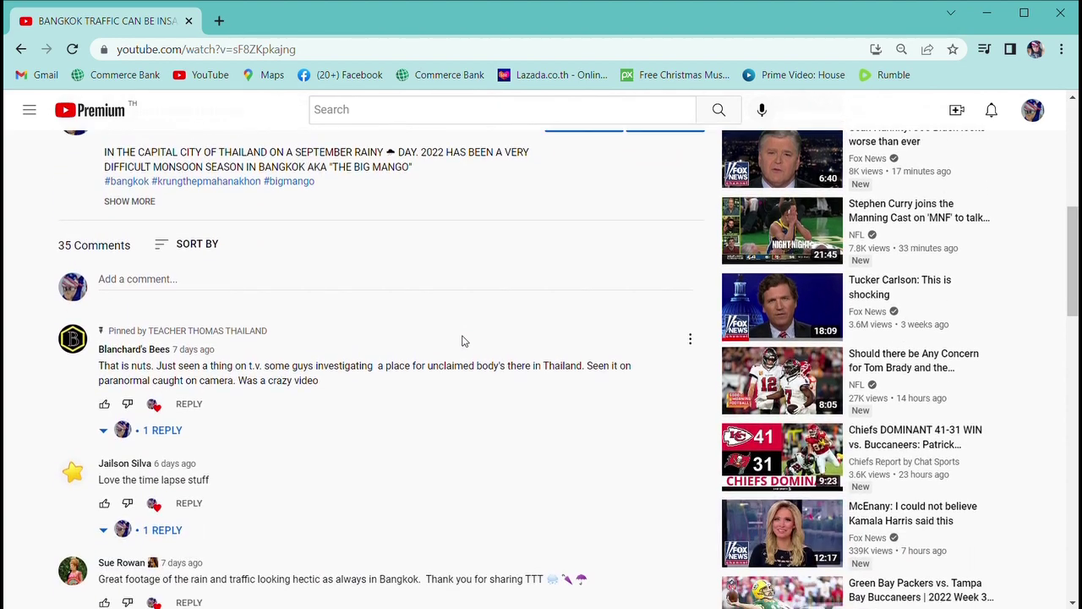
scroll(462, 341, down, 2)
scroll(462, 341, down, 4)
scroll(464, 338, up, 2)
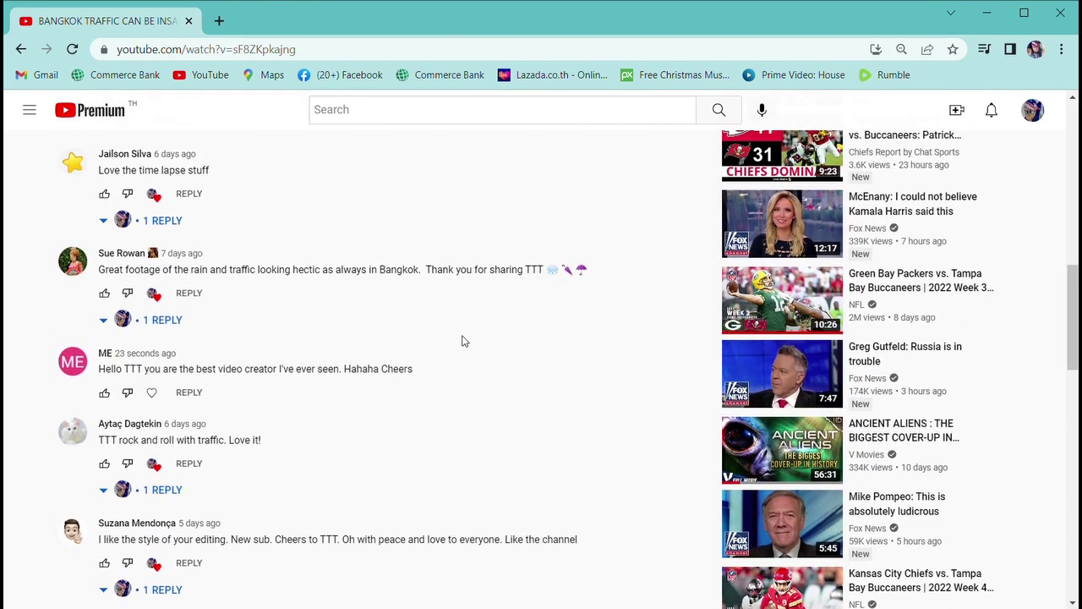
Step: Heart the ME channel's comment and post the reply "Oh thank you so much for your kind comment. TTT" to it
click(154, 393)
click(191, 392)
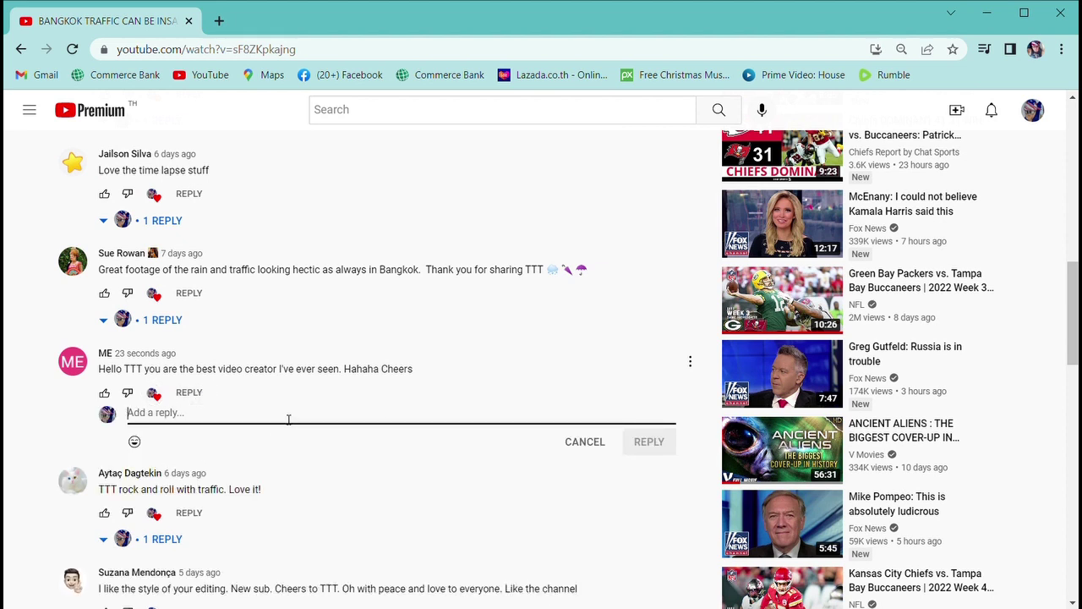
text(Oh th)
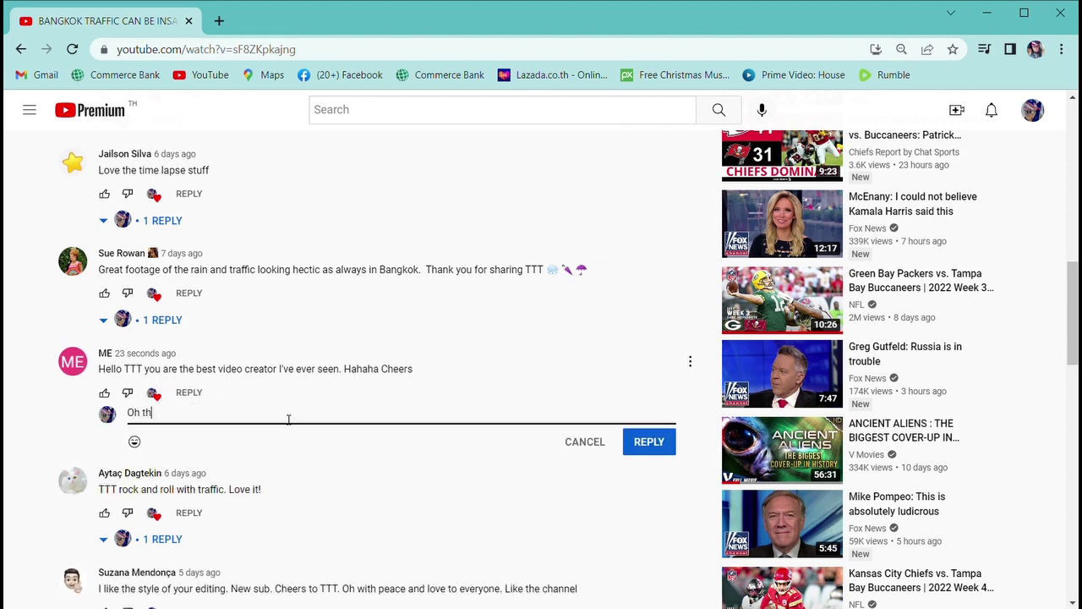
text(ank you s)
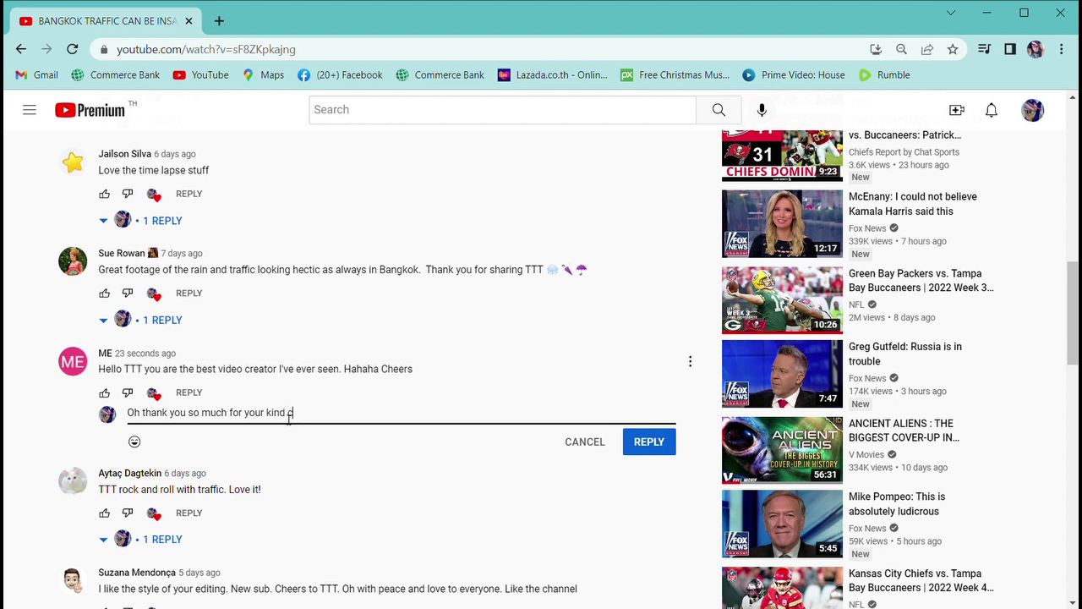
text(o much)
double_click(309, 412)
text(comment. TTT)
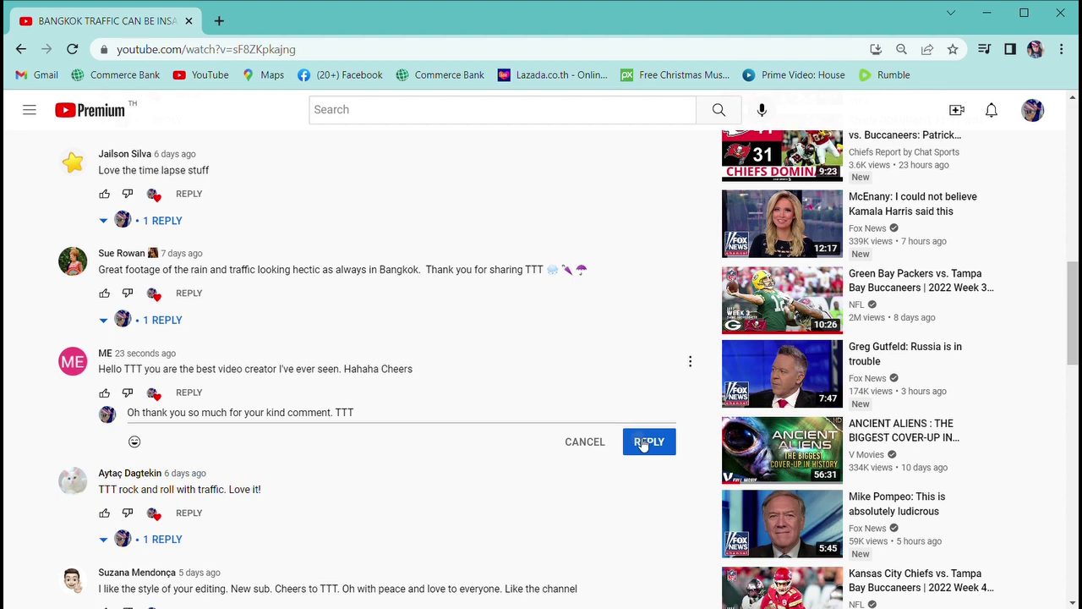
click(644, 440)
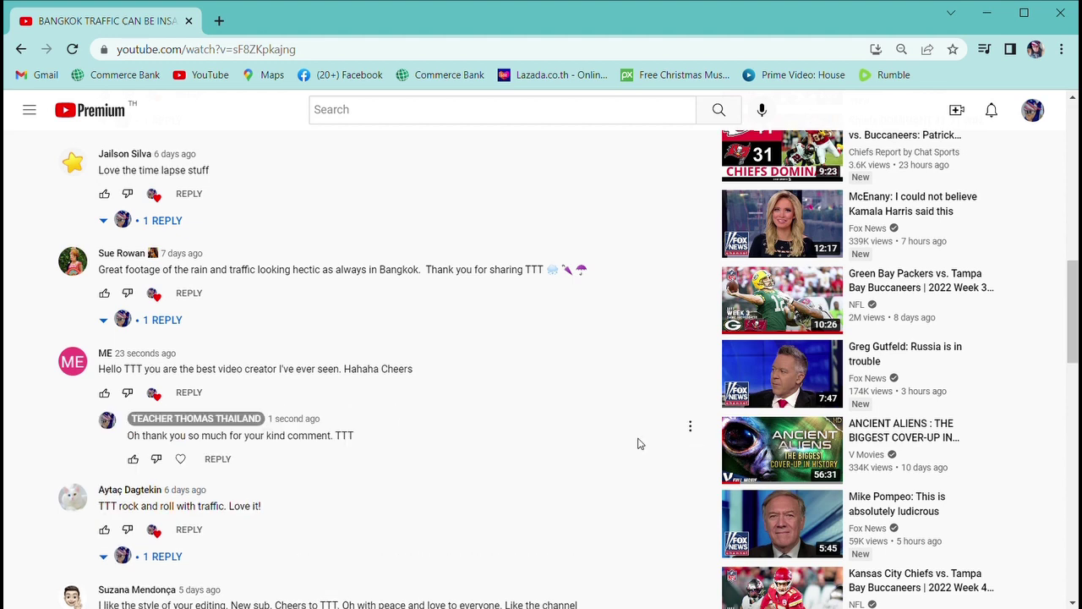
Step: Switch from the main TEACHER THOMAS THAILAND account to the ME channel
scroll(625, 443, up, 10)
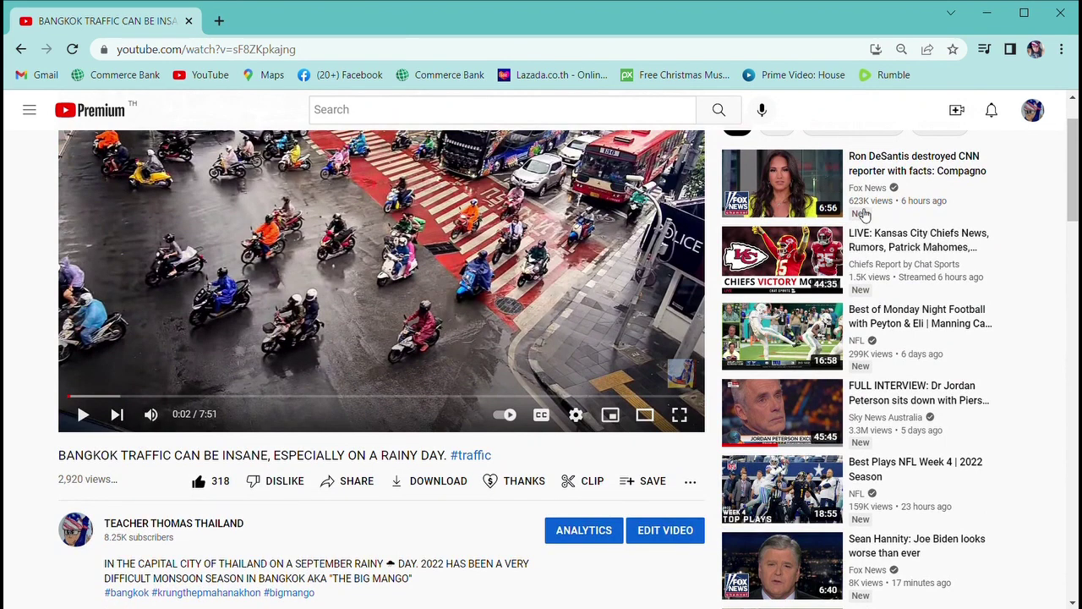
click(1033, 115)
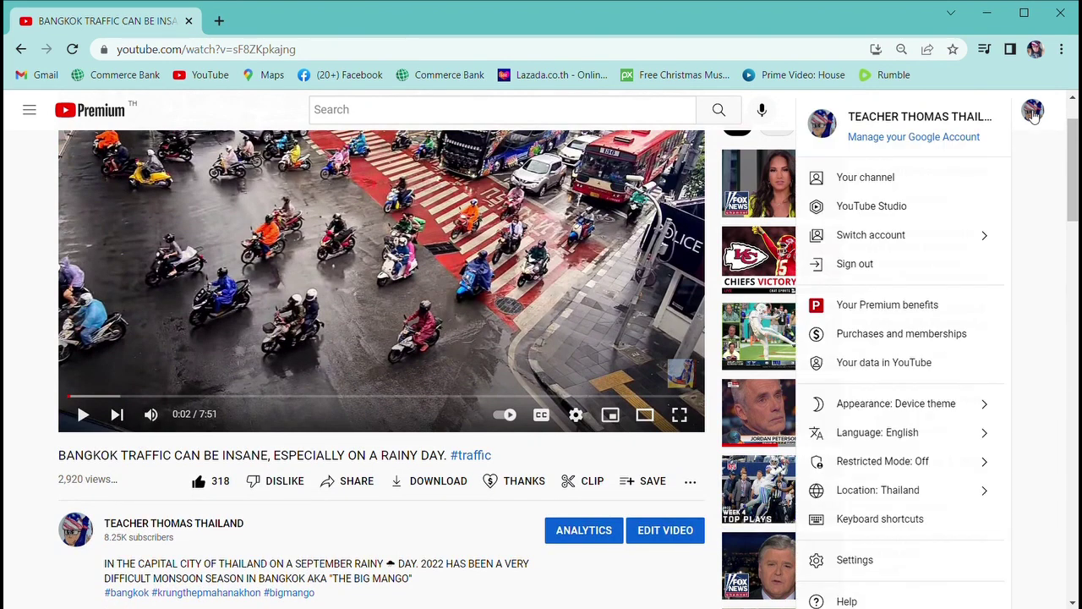
click(894, 245)
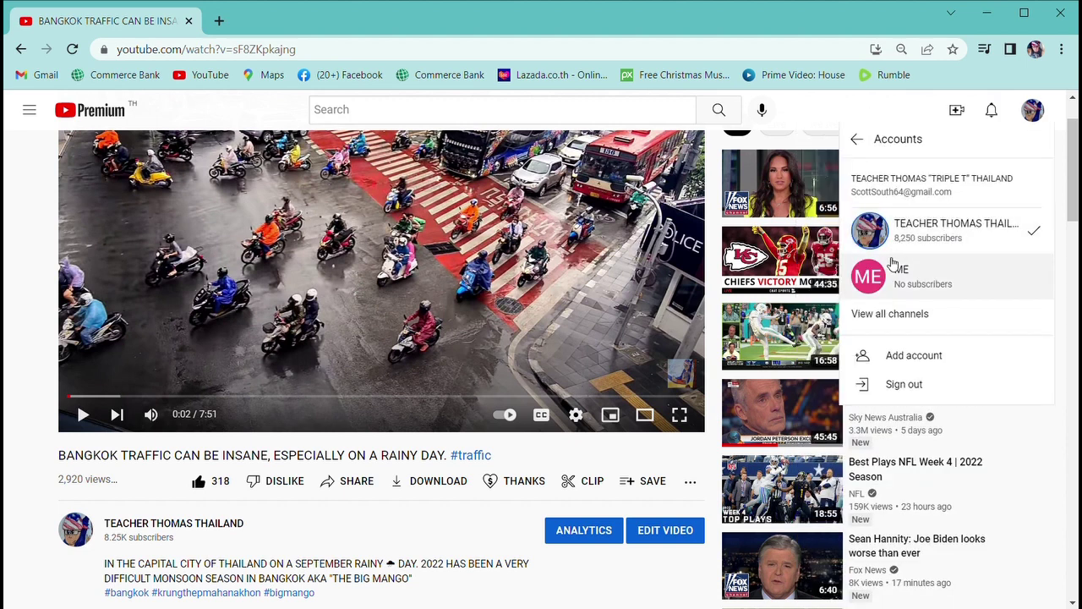
click(864, 269)
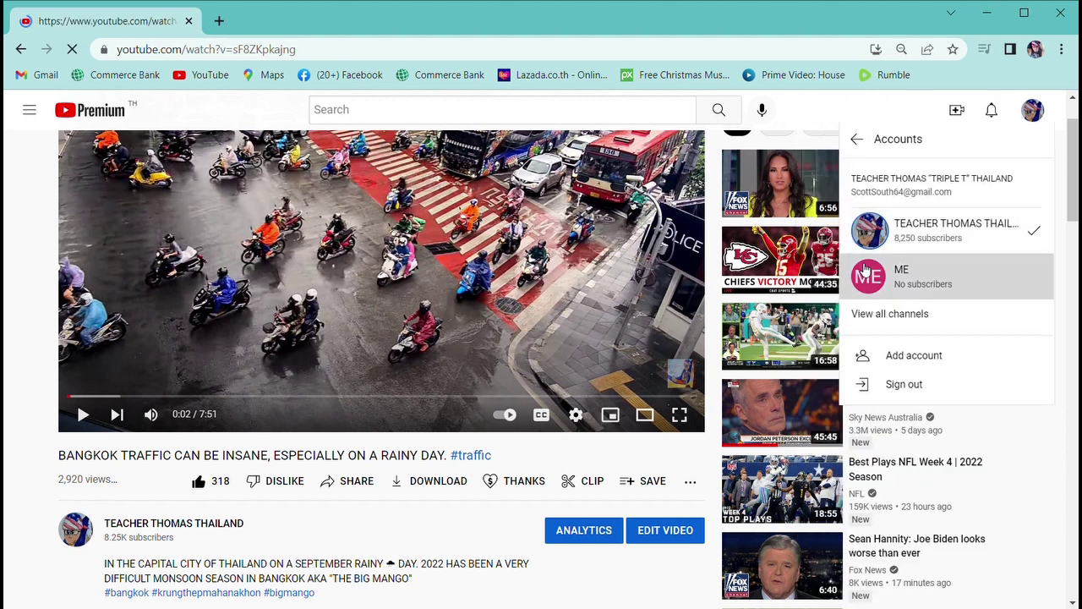